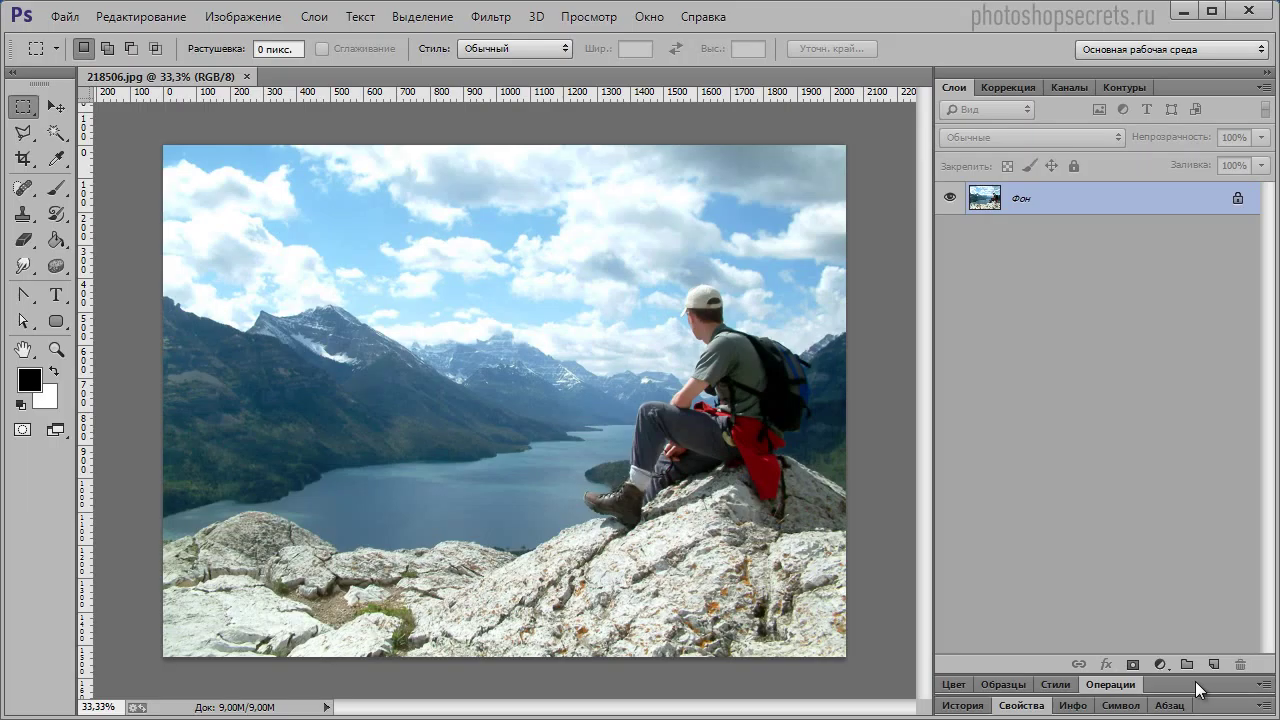
Open the 218506.jpg photo in the Color Efex Pro 4 filter from Nik Software.
left_click(492, 17)
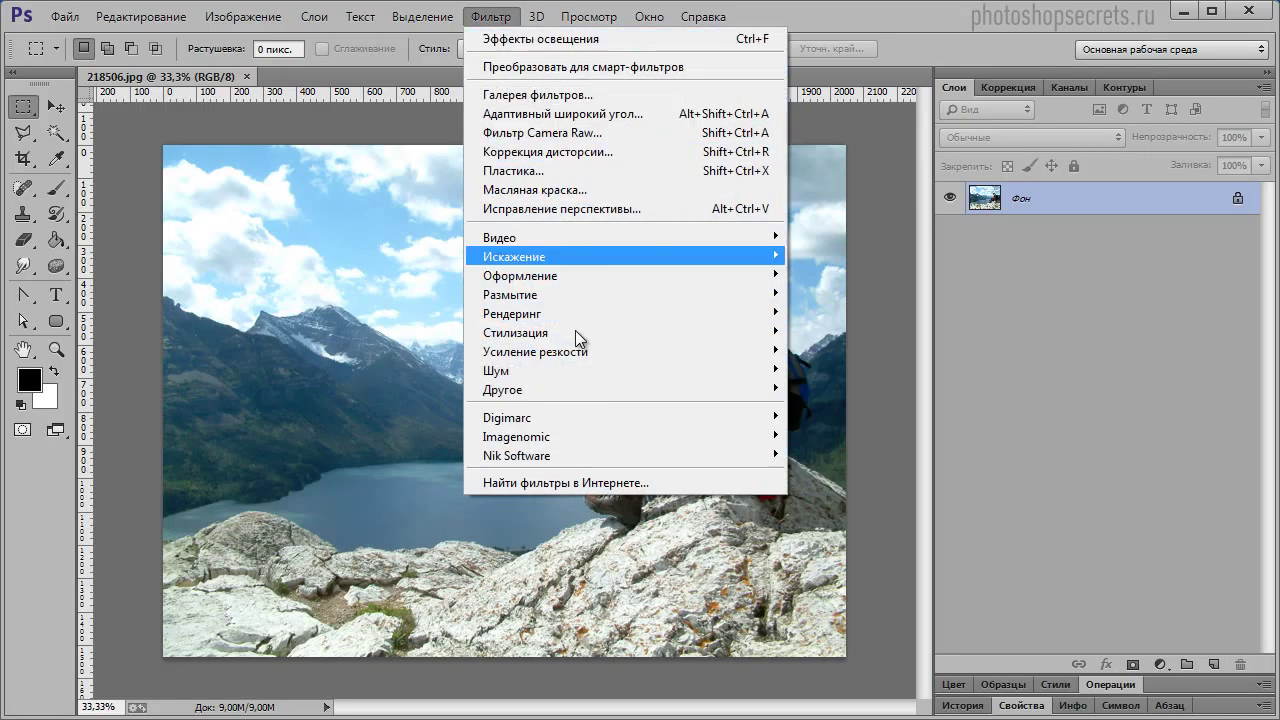
mouse_move(648, 451)
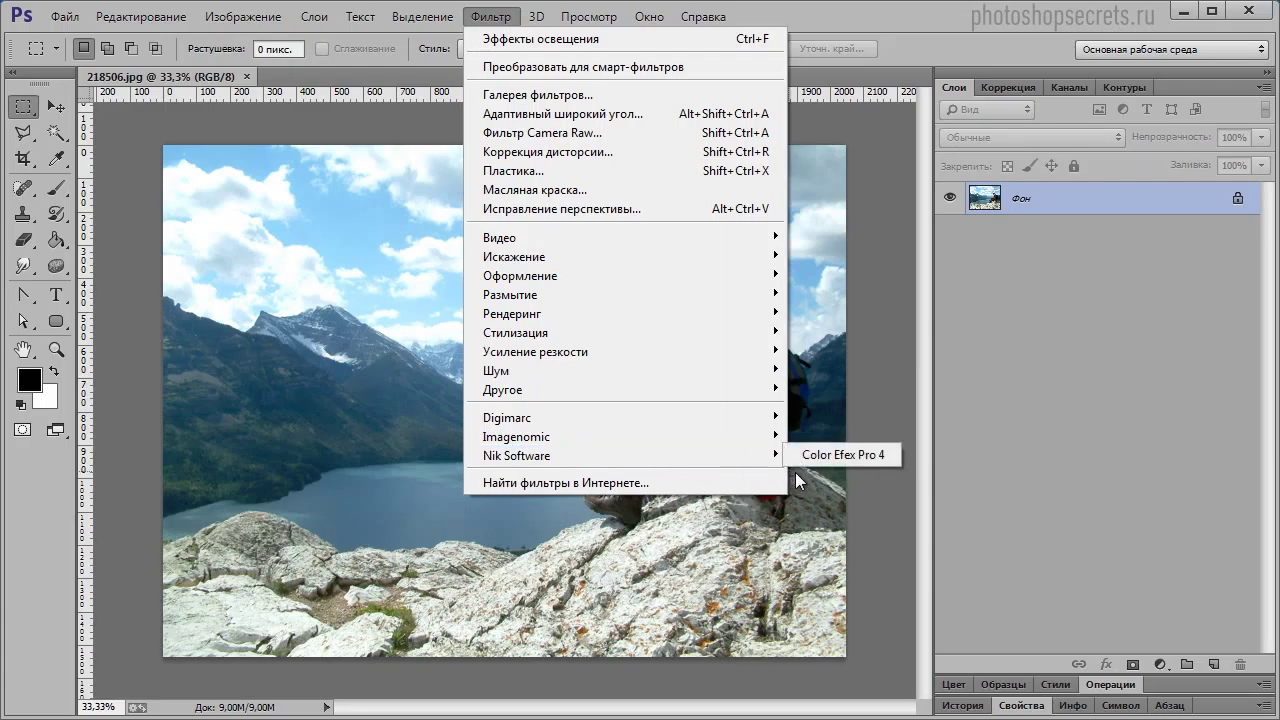
left_click(823, 458)
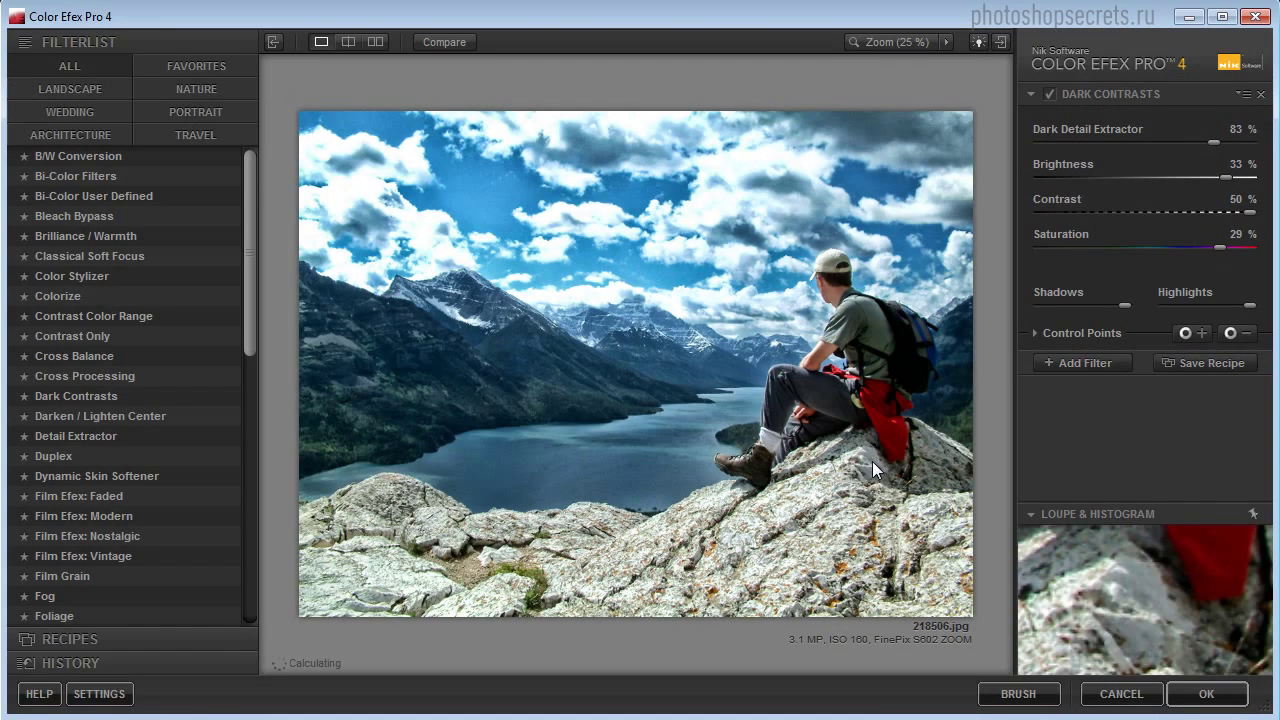
Preview Bi-Color Filters, Bi-Color User Defined, Bleach Bypass, Classical Soft Focus, Contrast Color Range, Contrast Only and Cross Balance on the photo.
left_click(76, 176)
left_click(85, 196)
left_click(93, 219)
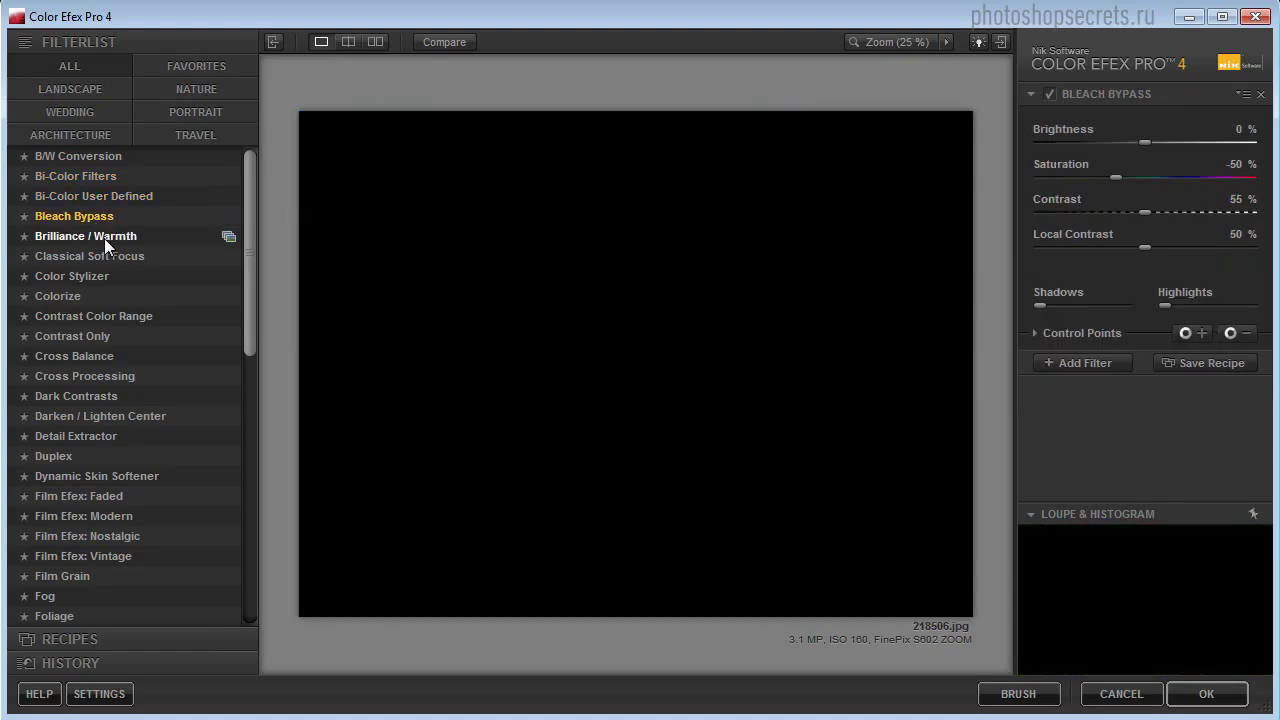
left_click(119, 256)
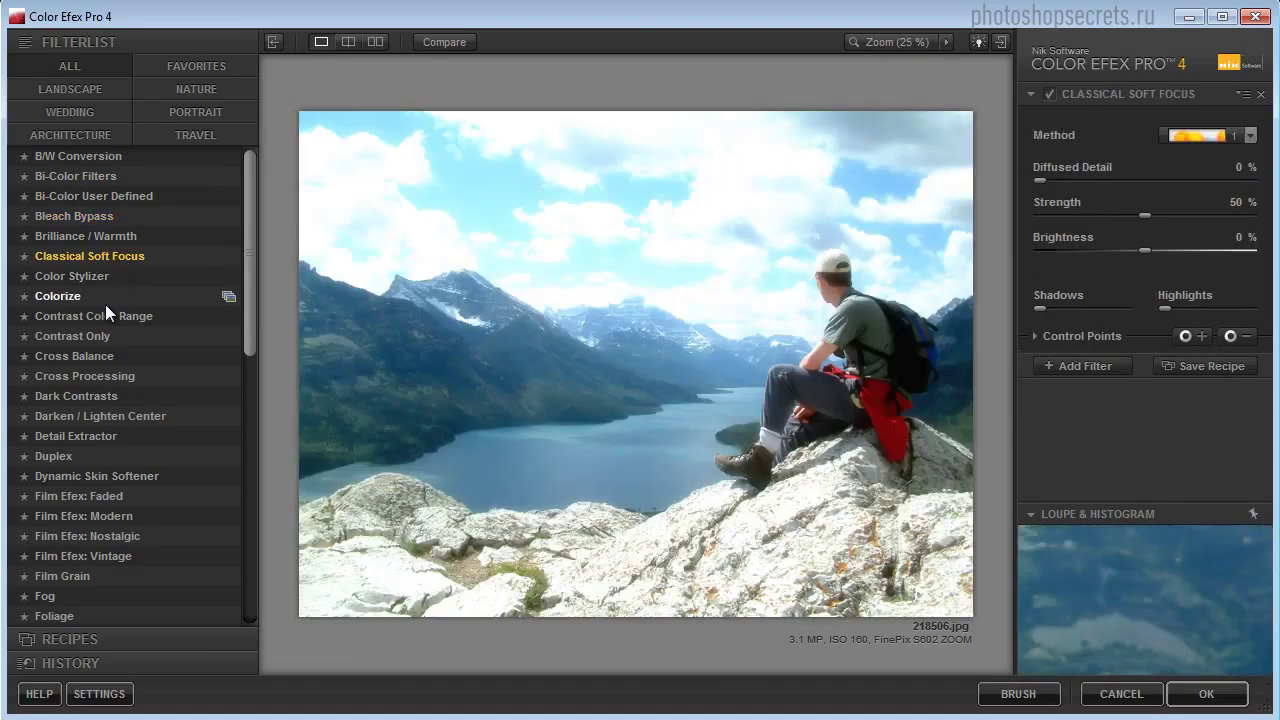
left_click(98, 320)
left_click(92, 342)
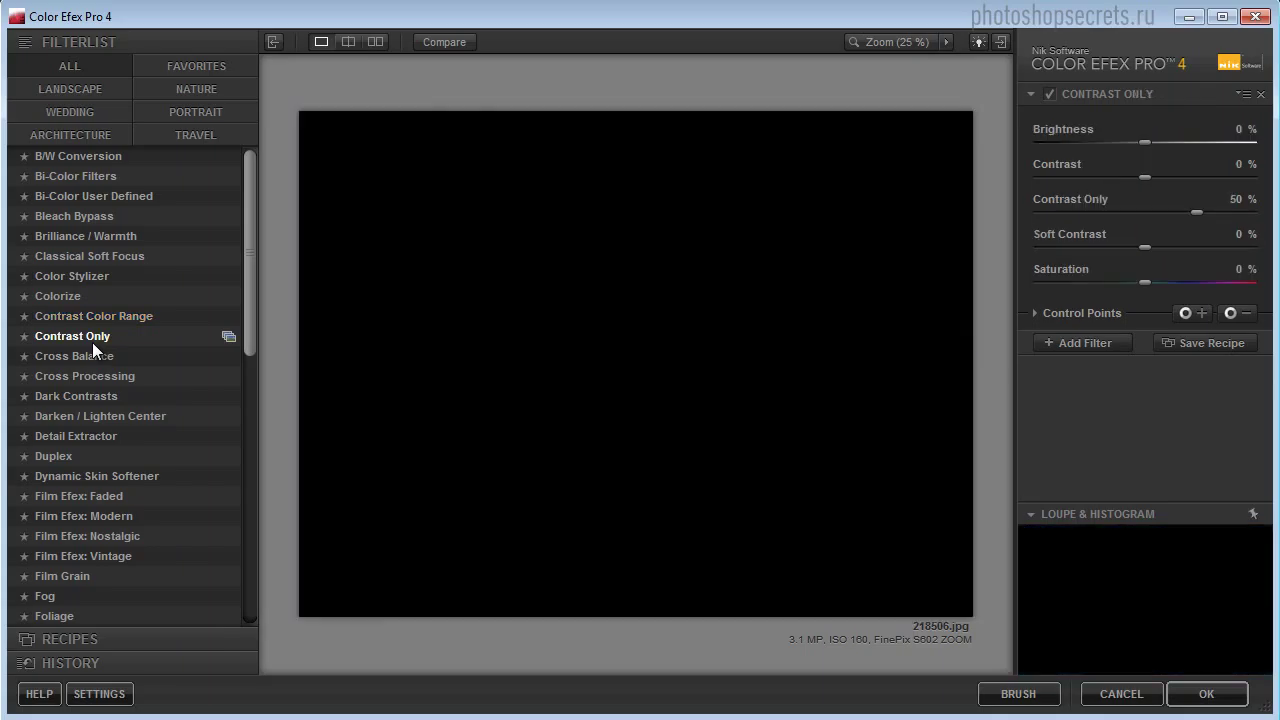
left_click(89, 358)
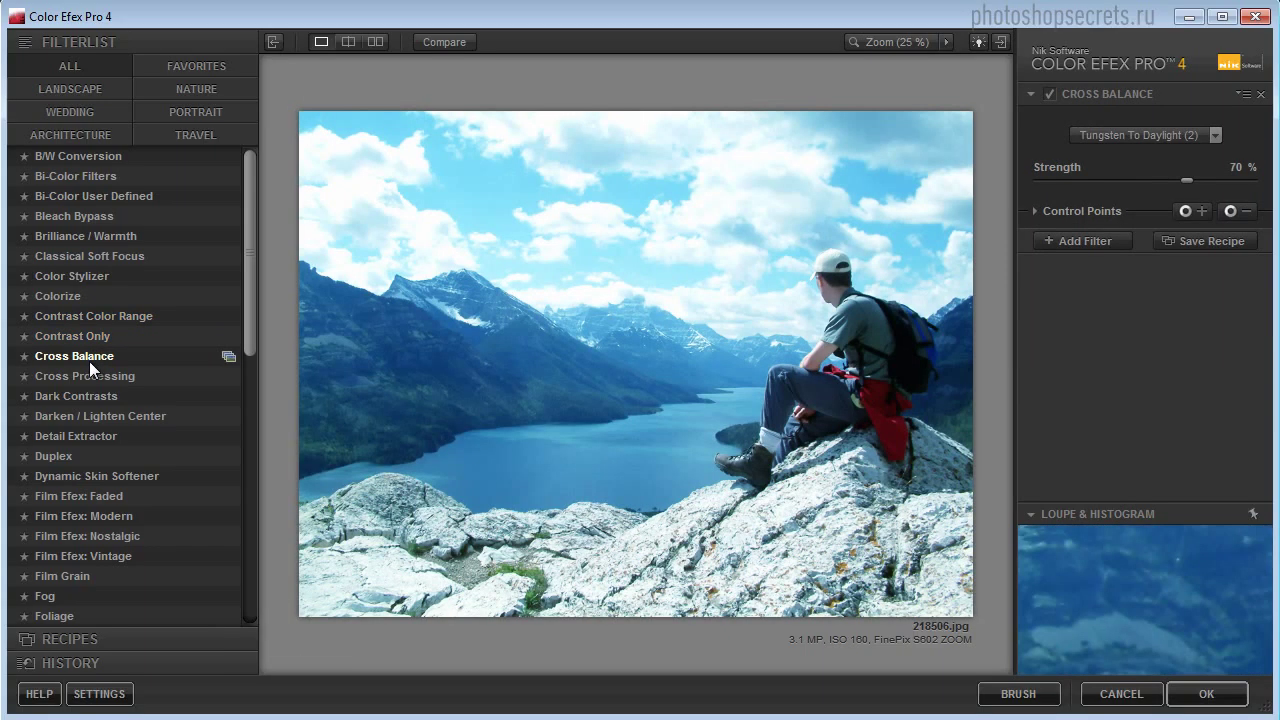
Preview the Duplex, Film Efex: Faded and Film Efex: Nostalgic filters on the photo.
left_click(94, 458)
left_click(97, 489)
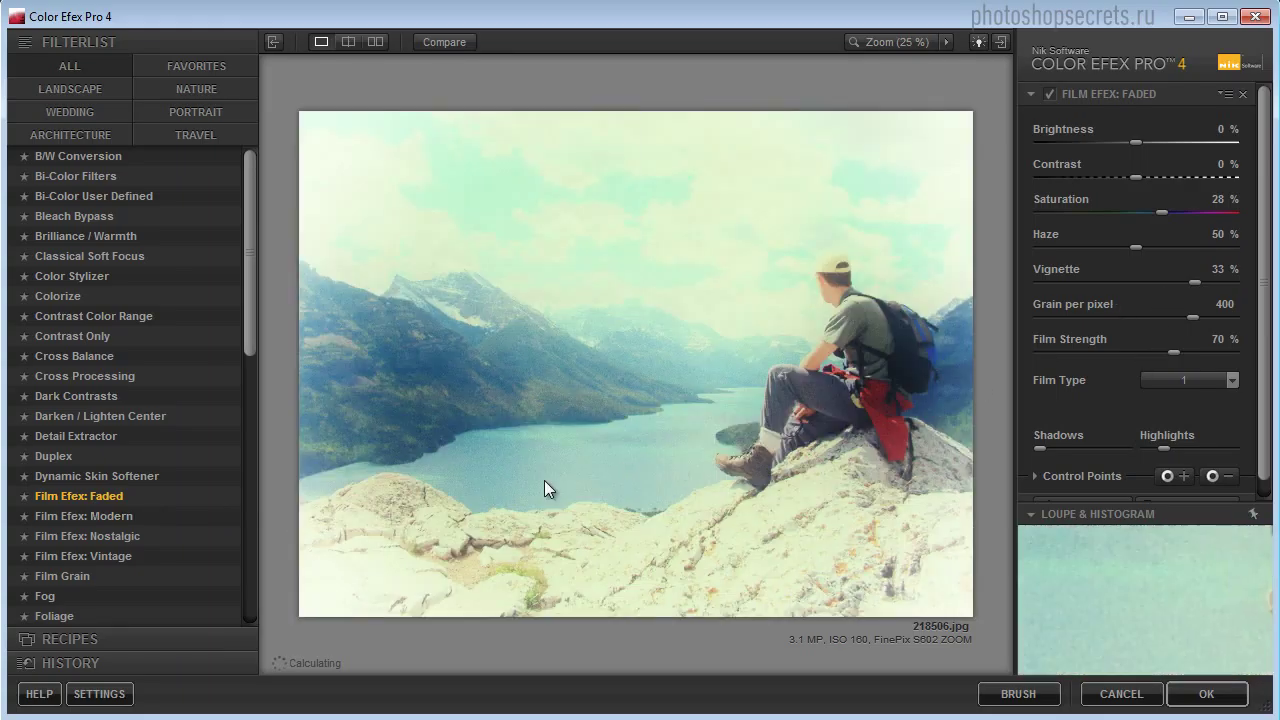
left_click(115, 538)
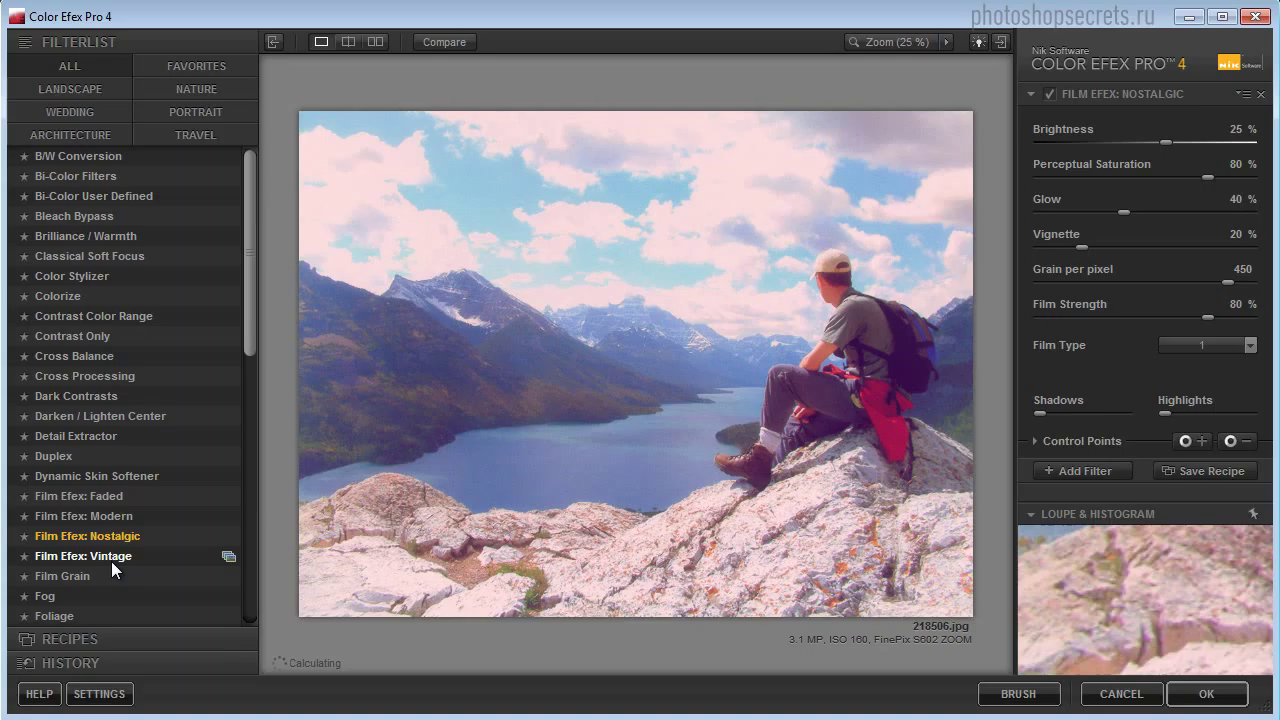
Try Film Efex: Vintage with Saturation 5%, Warmth 7%, Grain per pixel 210 and Film Strength 51%.
left_click(111, 558)
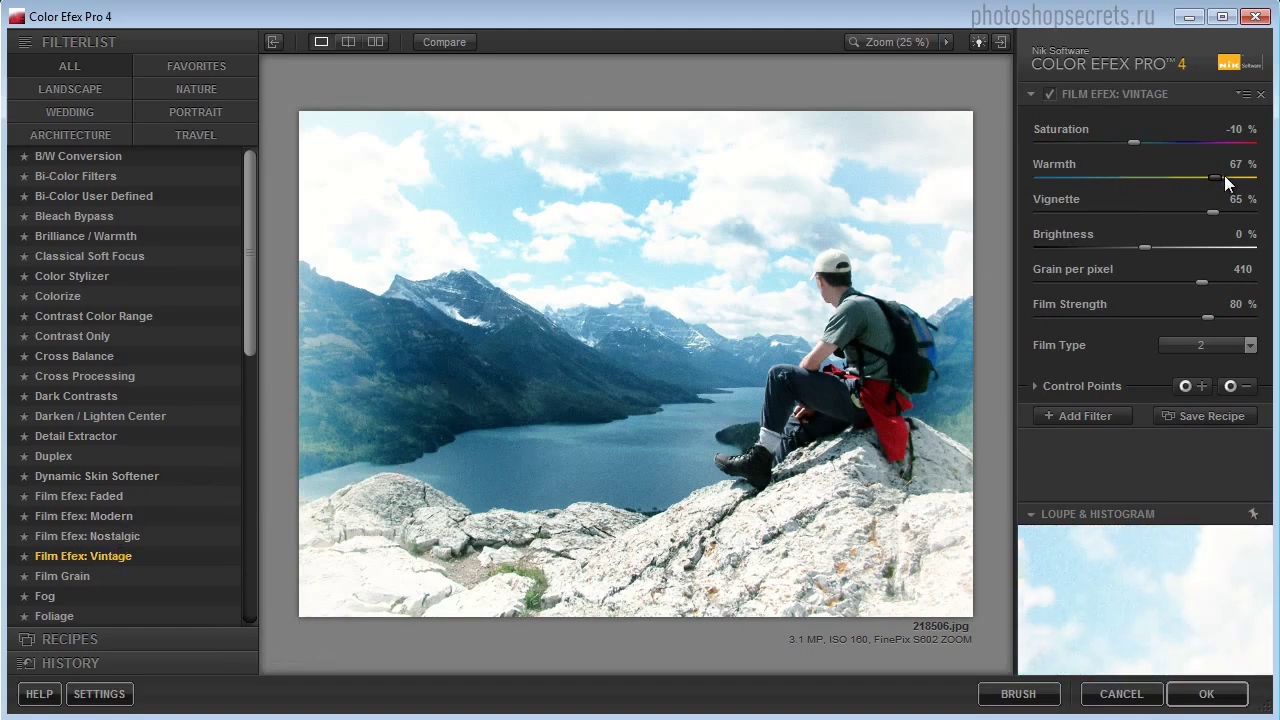
left_click_drag(1218, 176, 1150, 153)
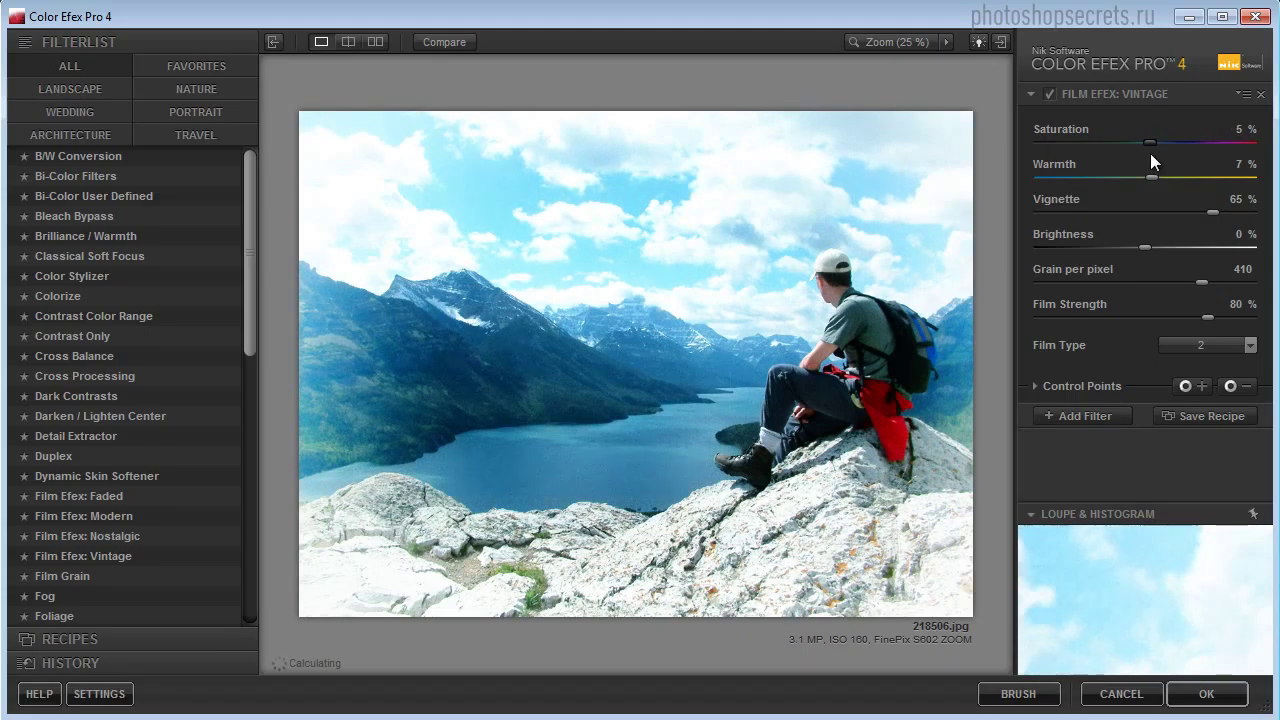
left_click(1098, 281)
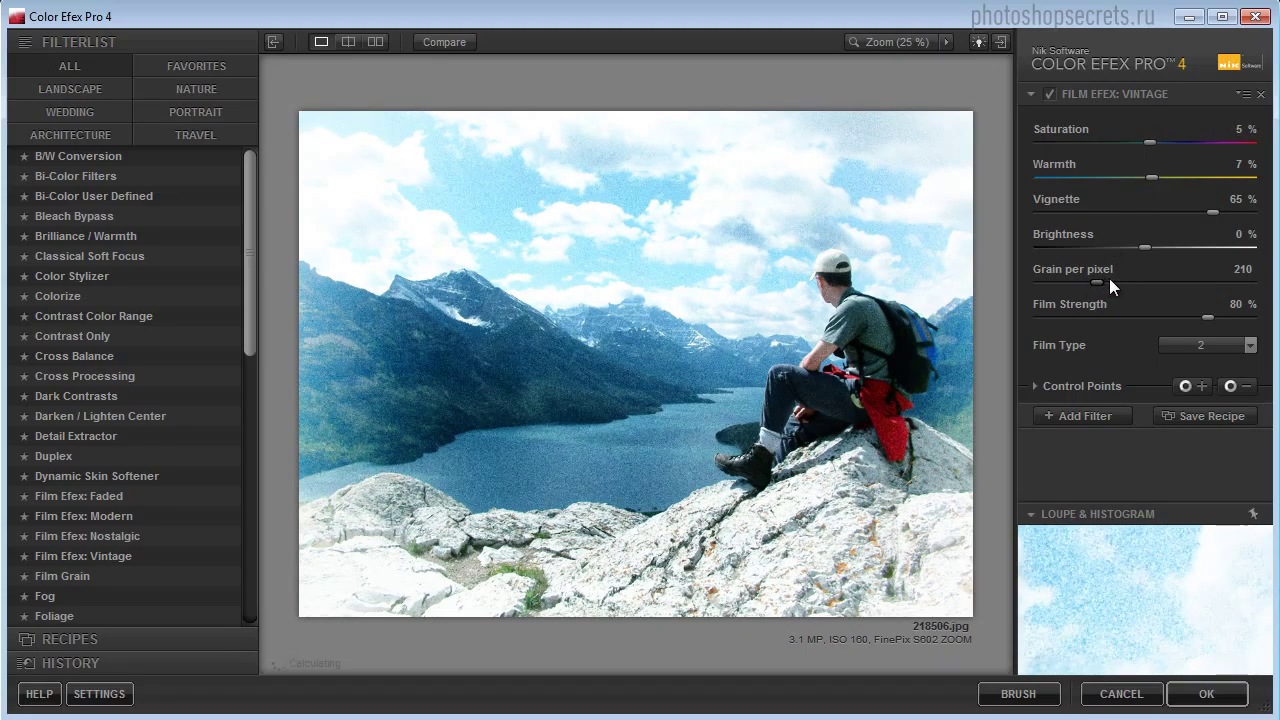
left_click(1097, 316)
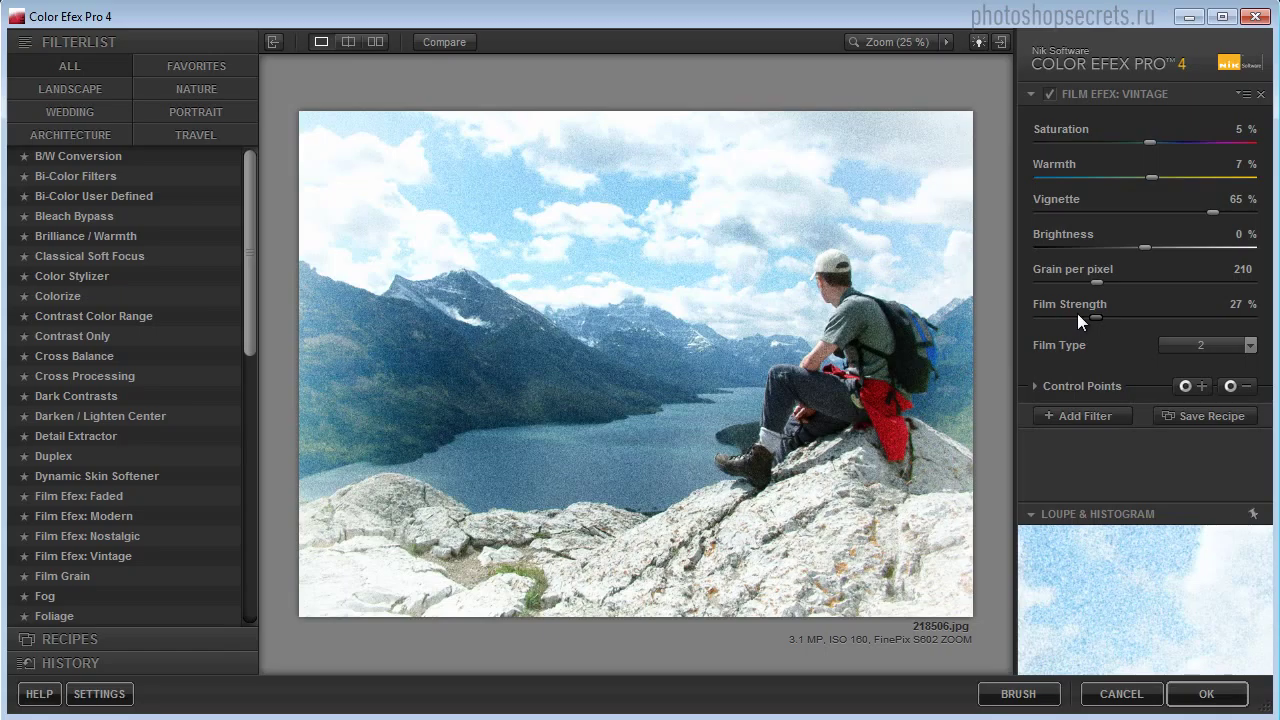
left_click_drag(1107, 317, 1147, 316)
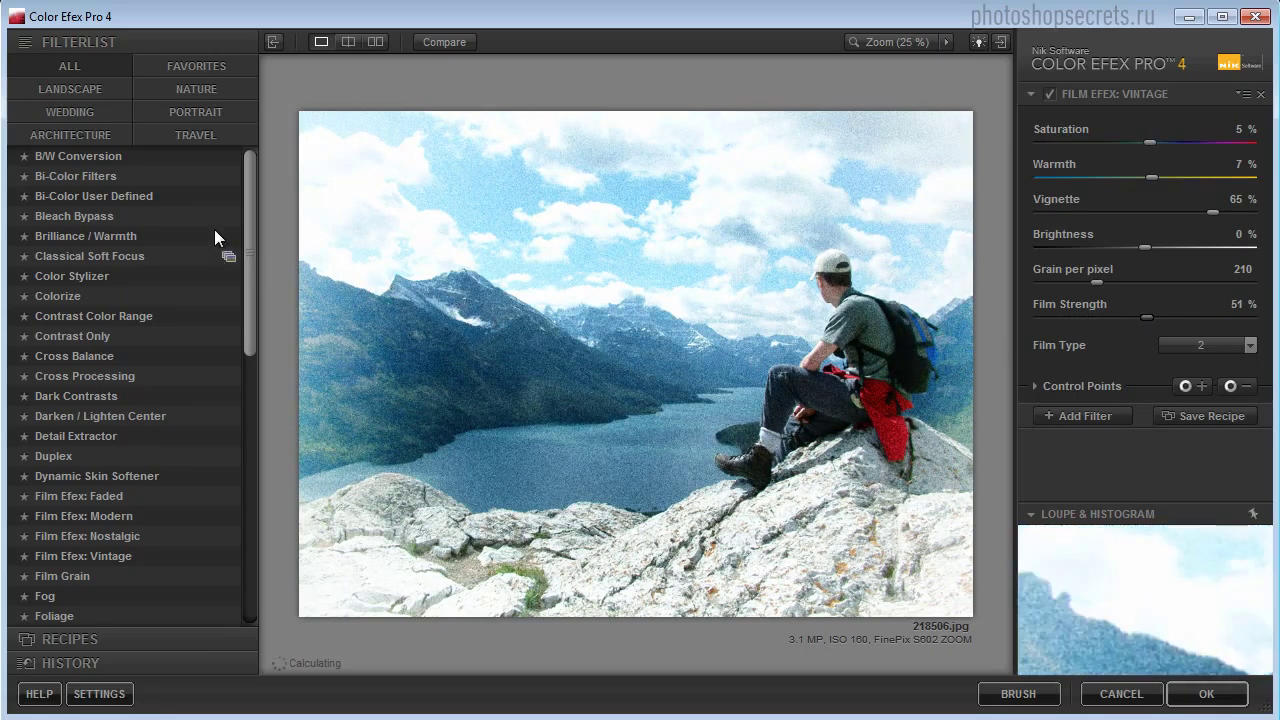
Preview the Portrait category's filters from Bleach Bypass through Tonal Contrast, and close Color Efex Pro 4 without applying any.
left_click(211, 119)
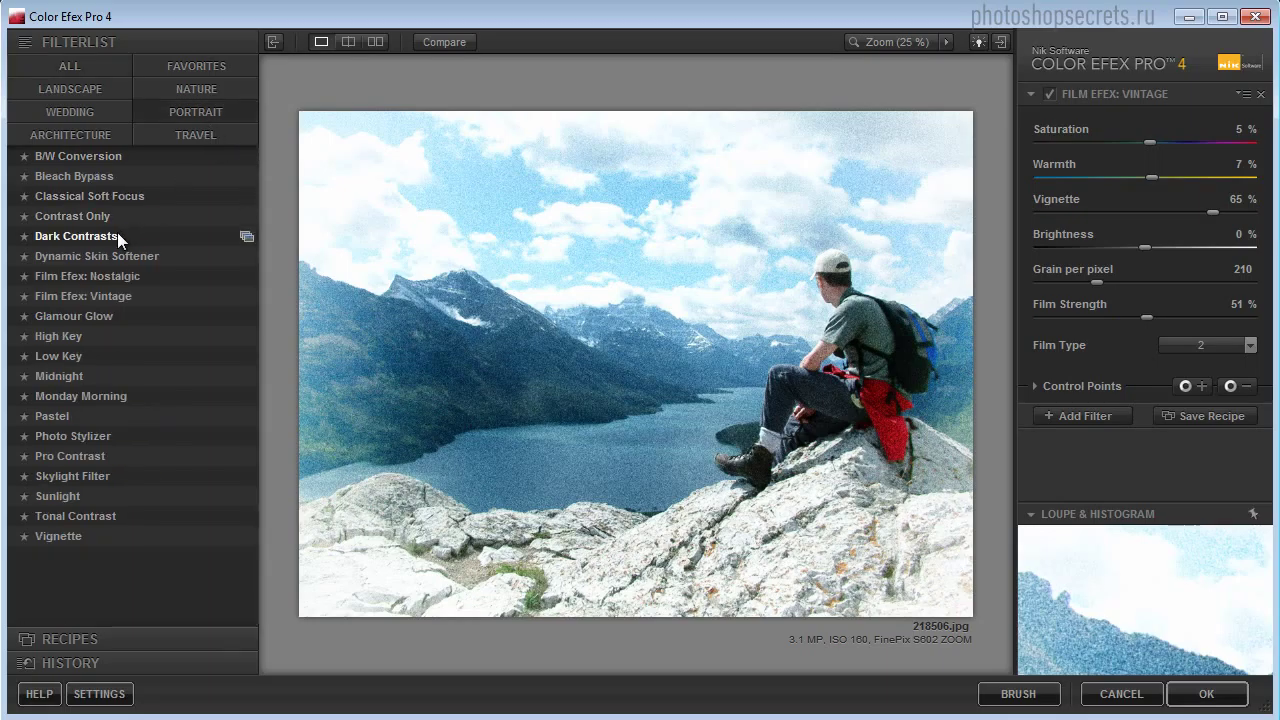
left_click(103, 179)
left_click(111, 210)
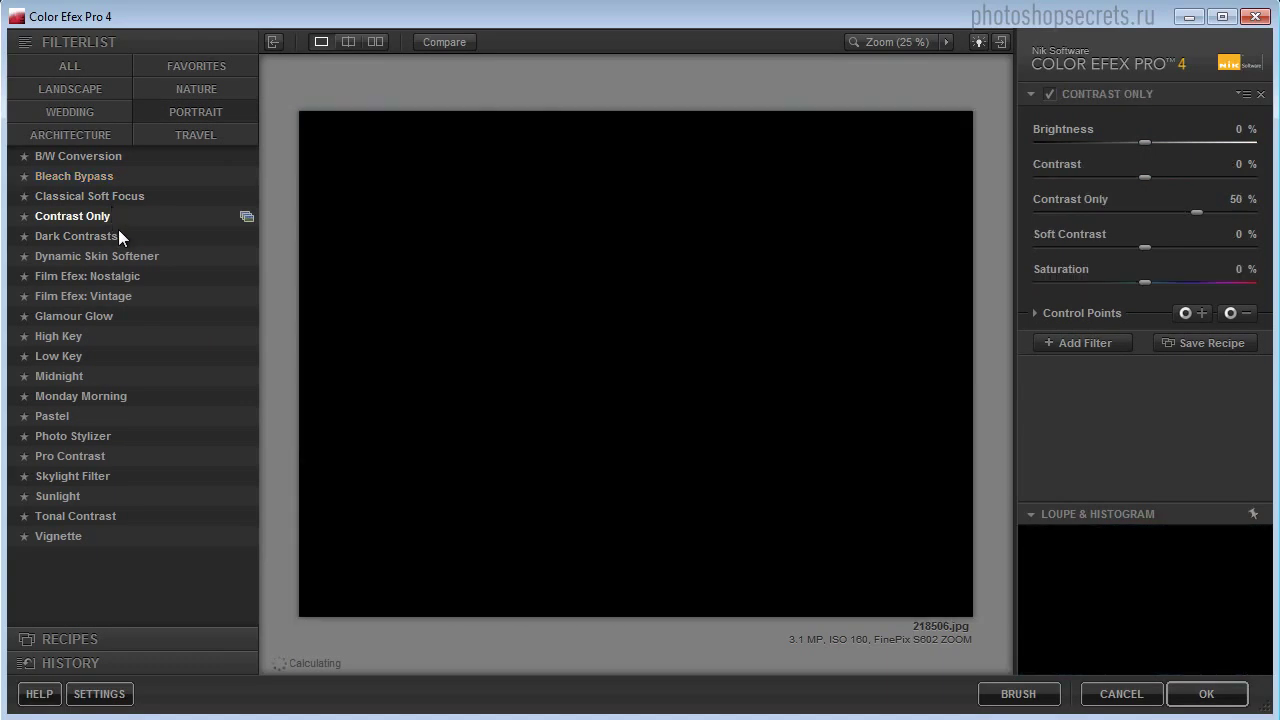
left_click(112, 262)
left_click(111, 360)
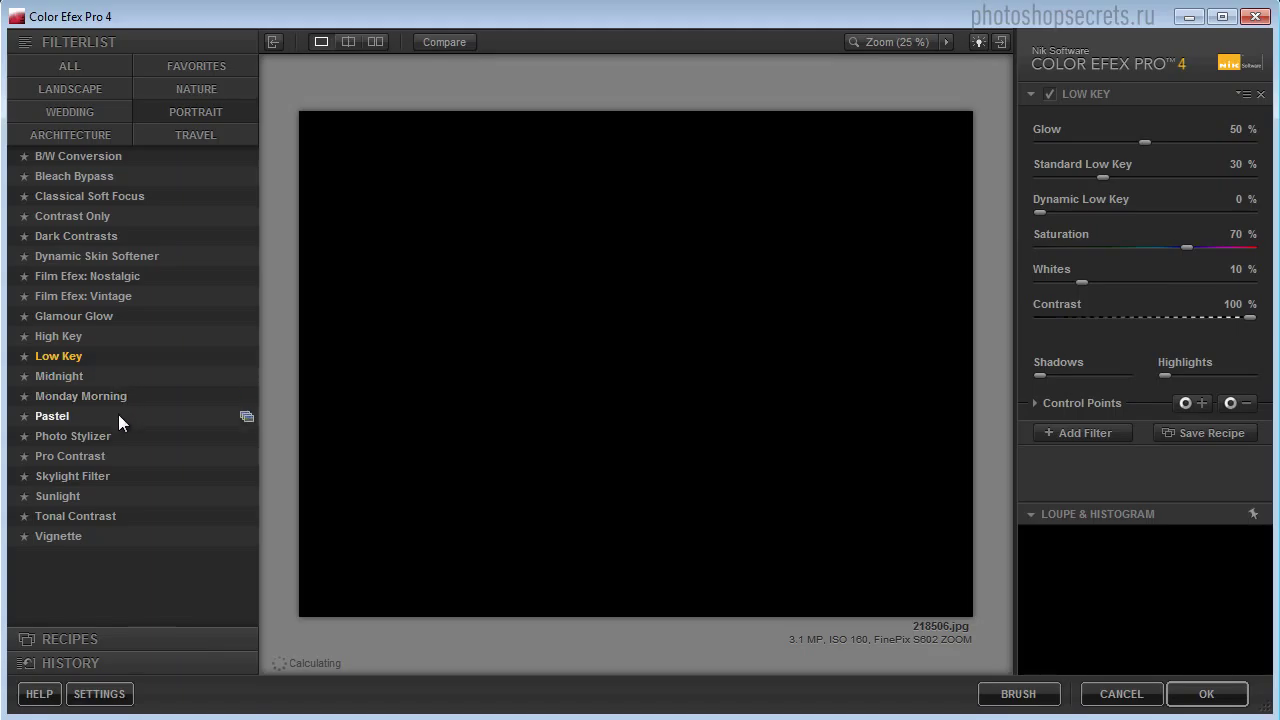
left_click(118, 415)
left_click(104, 460)
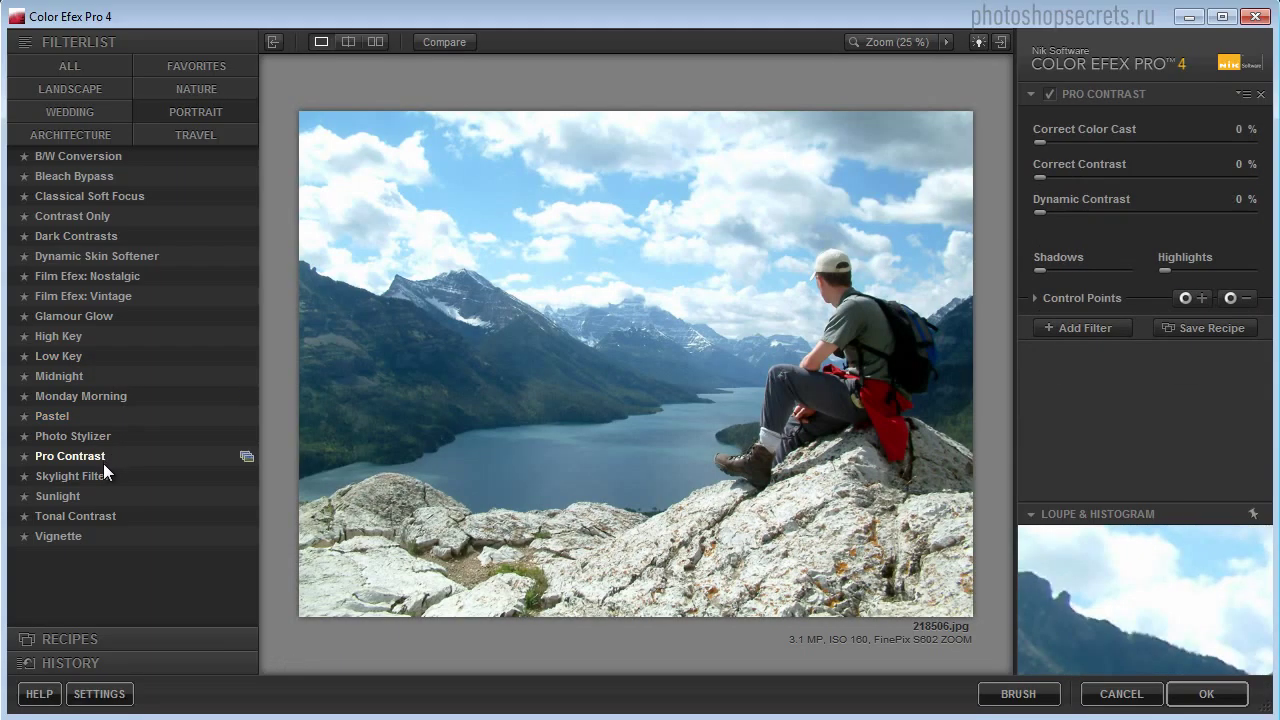
left_click(107, 483)
left_click(102, 498)
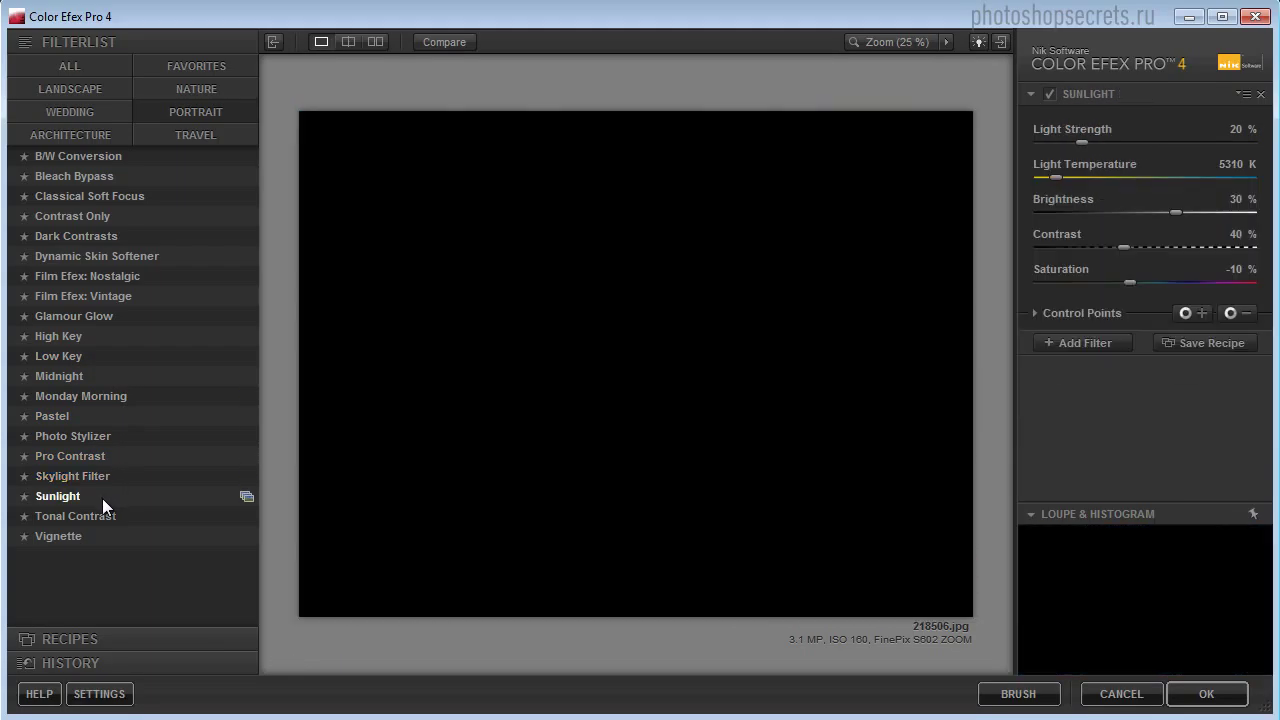
left_click(89, 519)
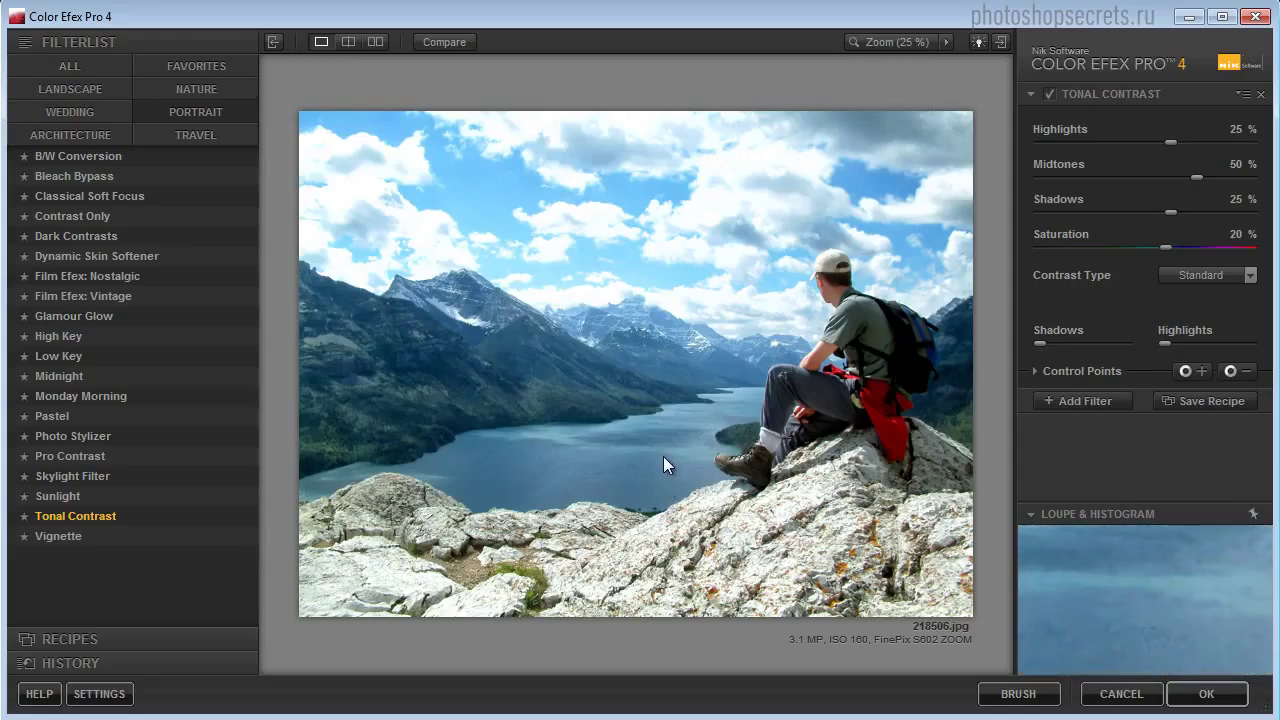
left_click(1254, 16)
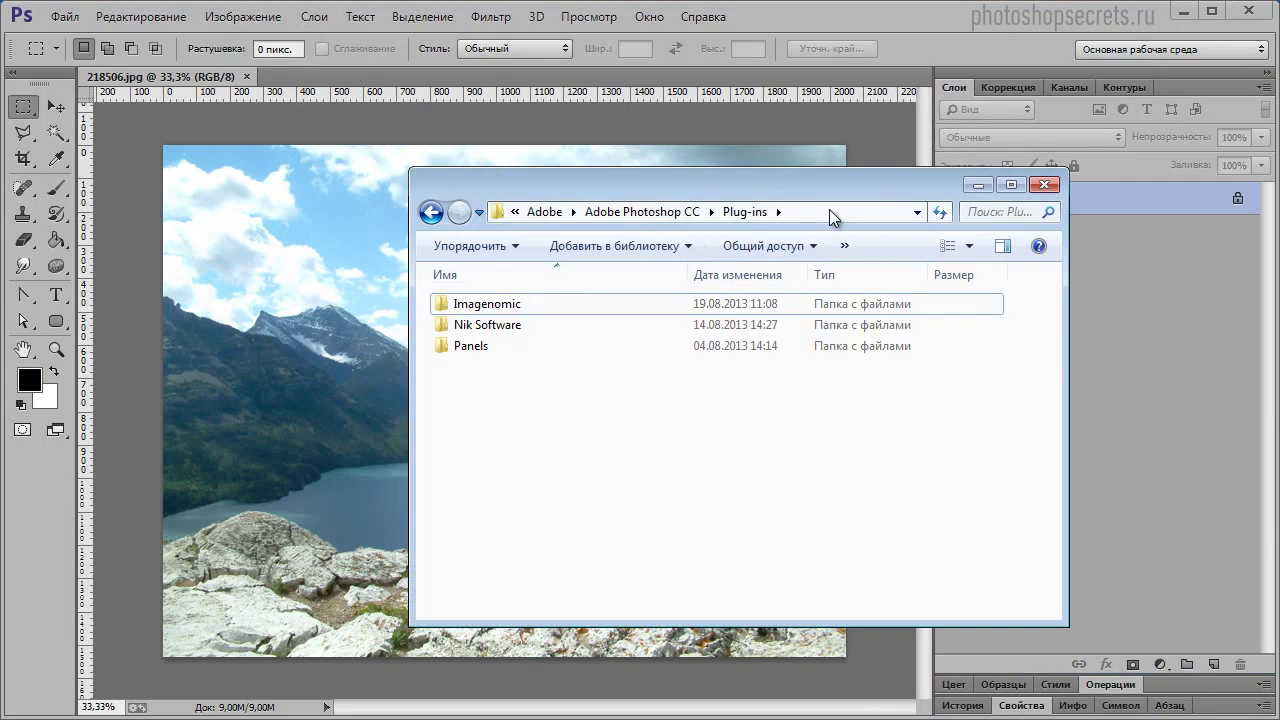
In Windows Explorer, show the full path of Photoshop CC's Plug-ins folder and return to its normal display.
left_click(849, 214)
left_click(851, 214)
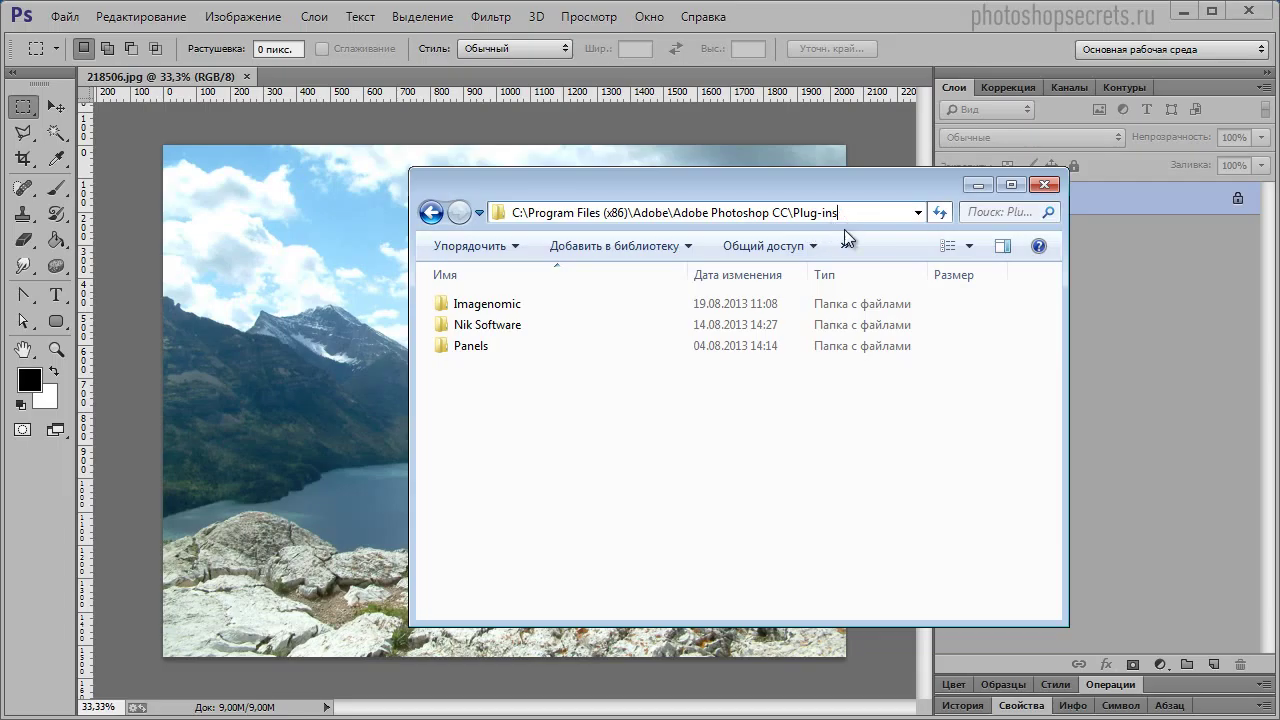
left_click(636, 417)
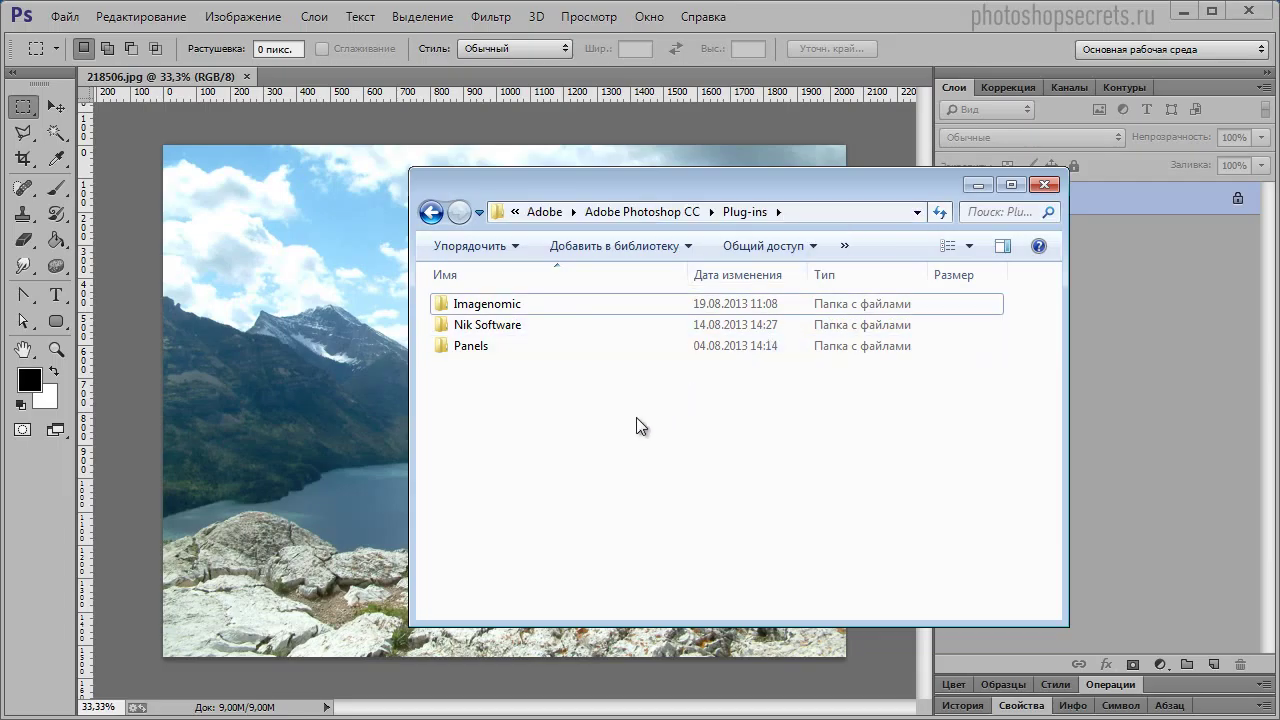
Look into the Panels folder, and view the plug-in files in Nik Software's Color Efex Pro 4 folder.
double_click(515, 352)
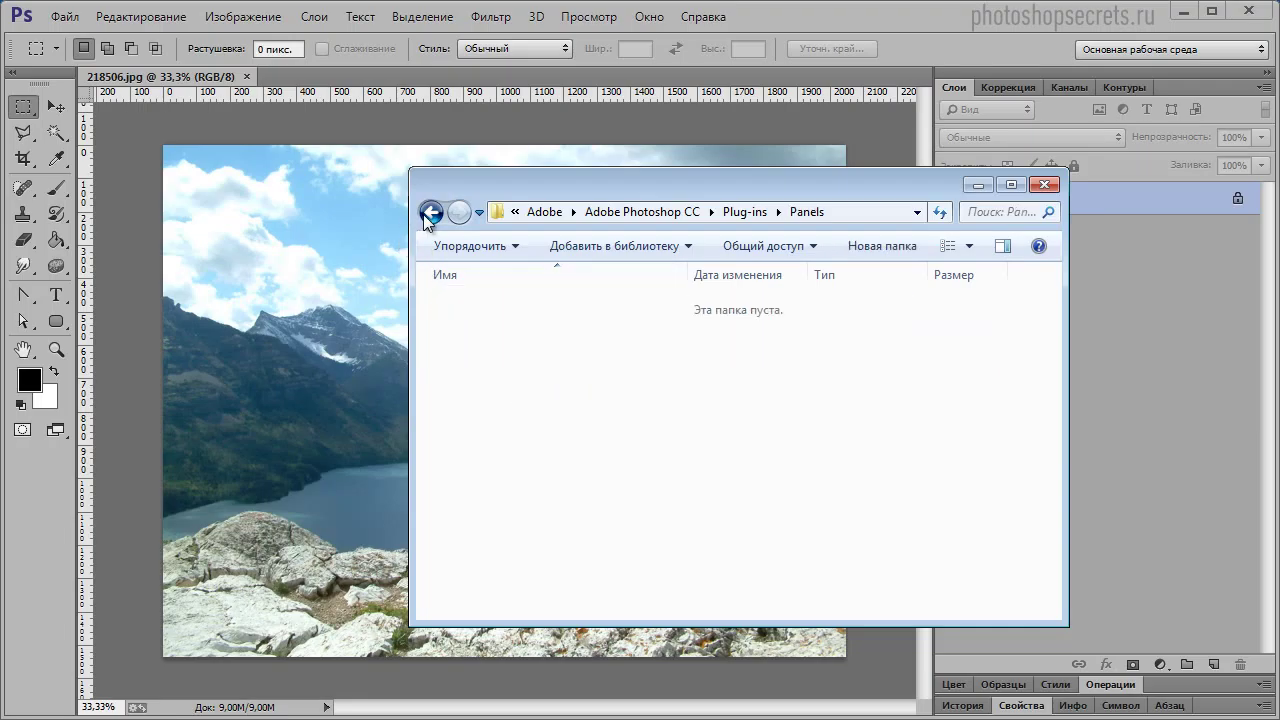
left_click(429, 212)
double_click(537, 326)
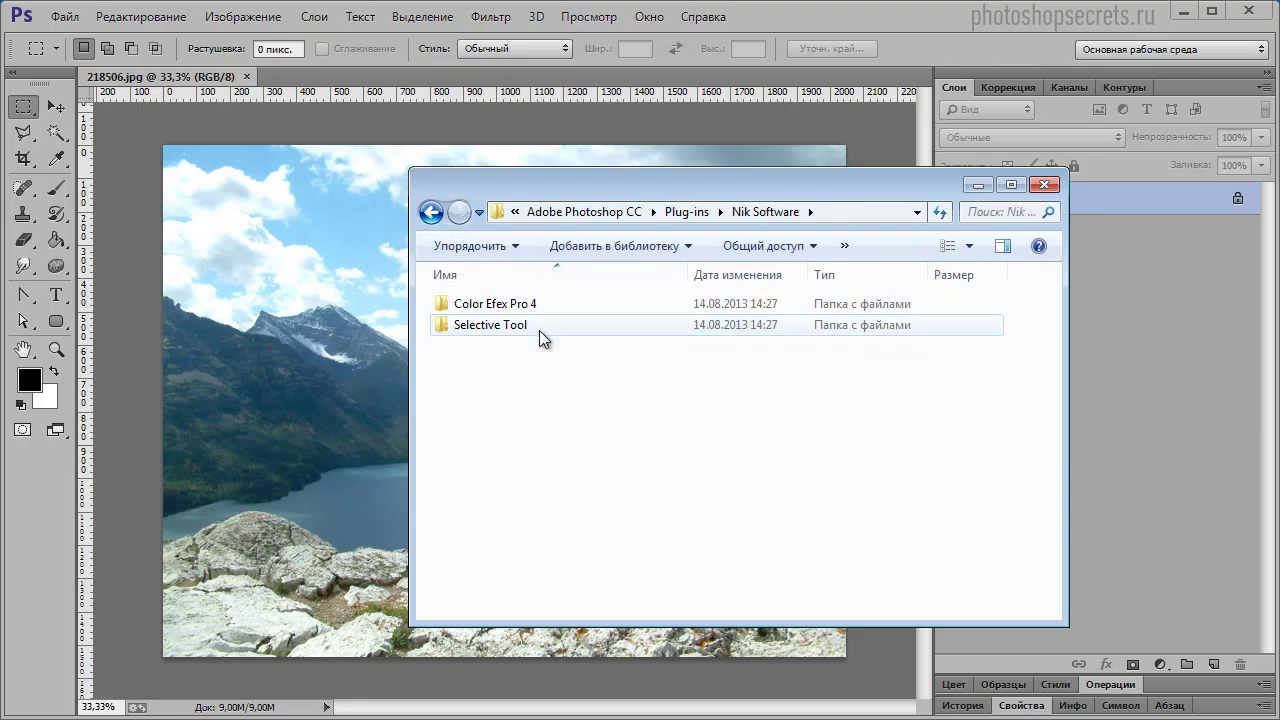
double_click(541, 307)
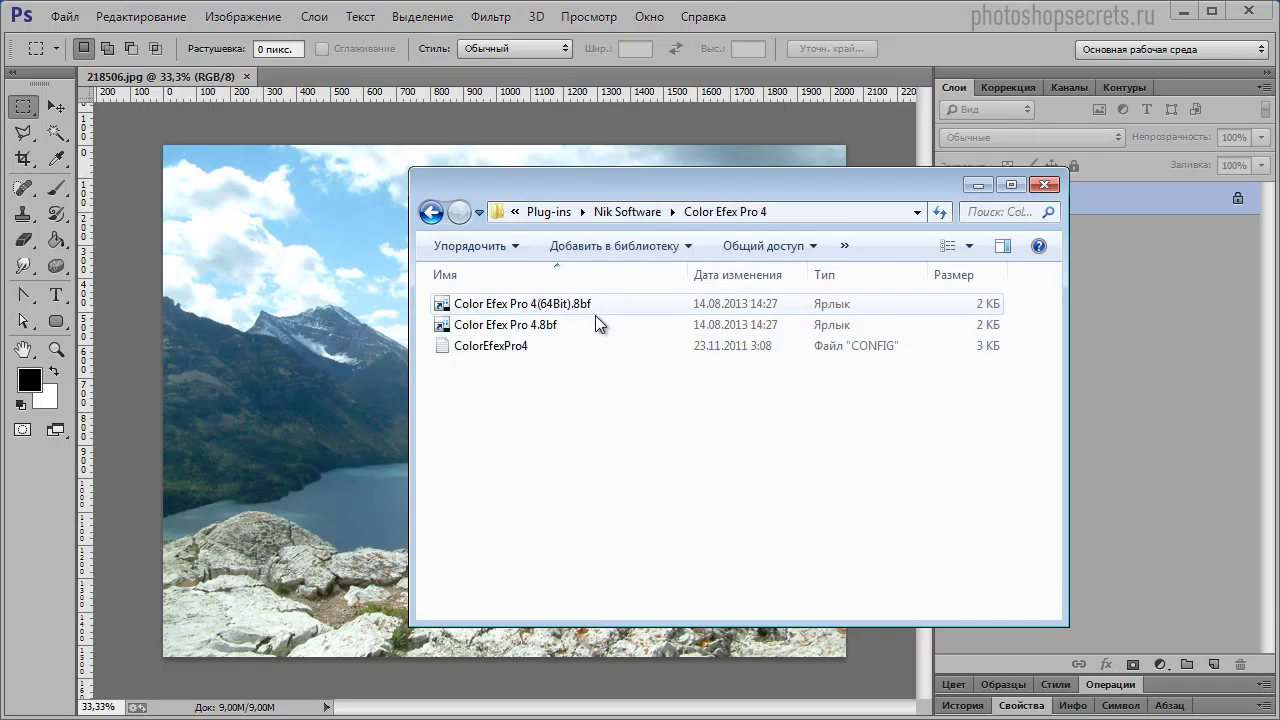
Go back up to the Adobe Photoshop CC folder and reopen its Plug-ins folder.
left_click(432, 212)
left_click(432, 212)
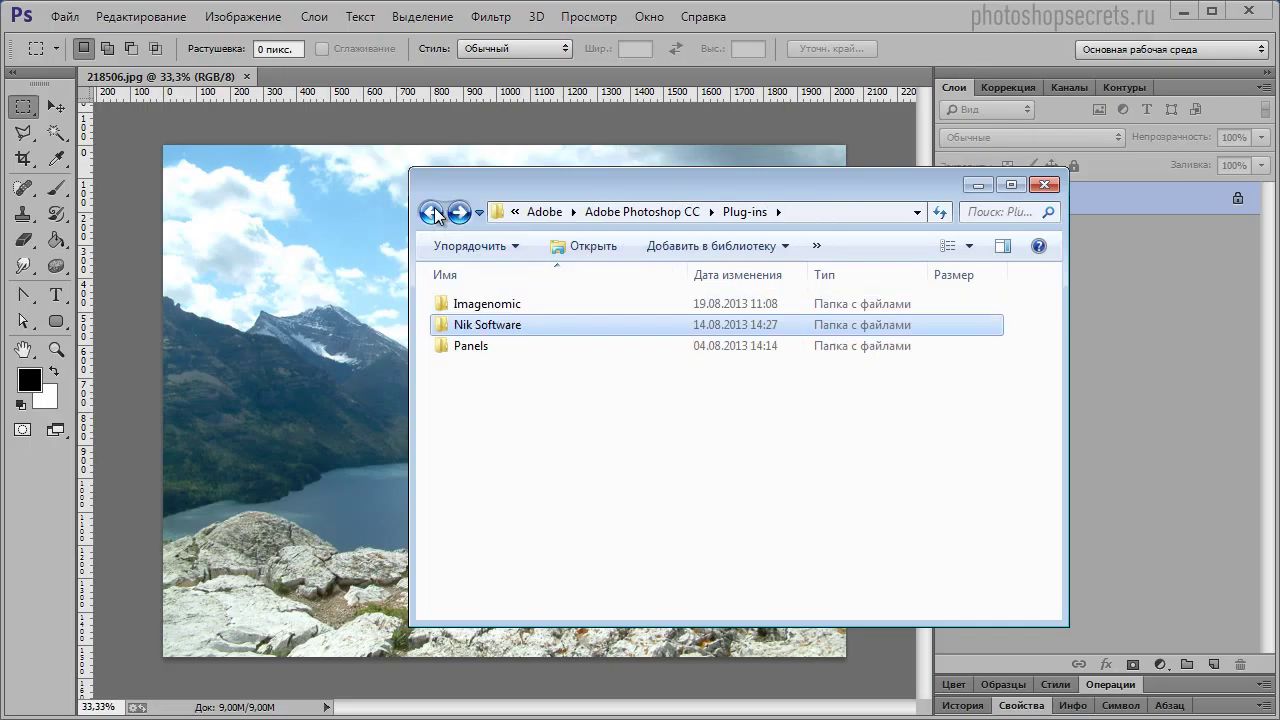
left_click(432, 212)
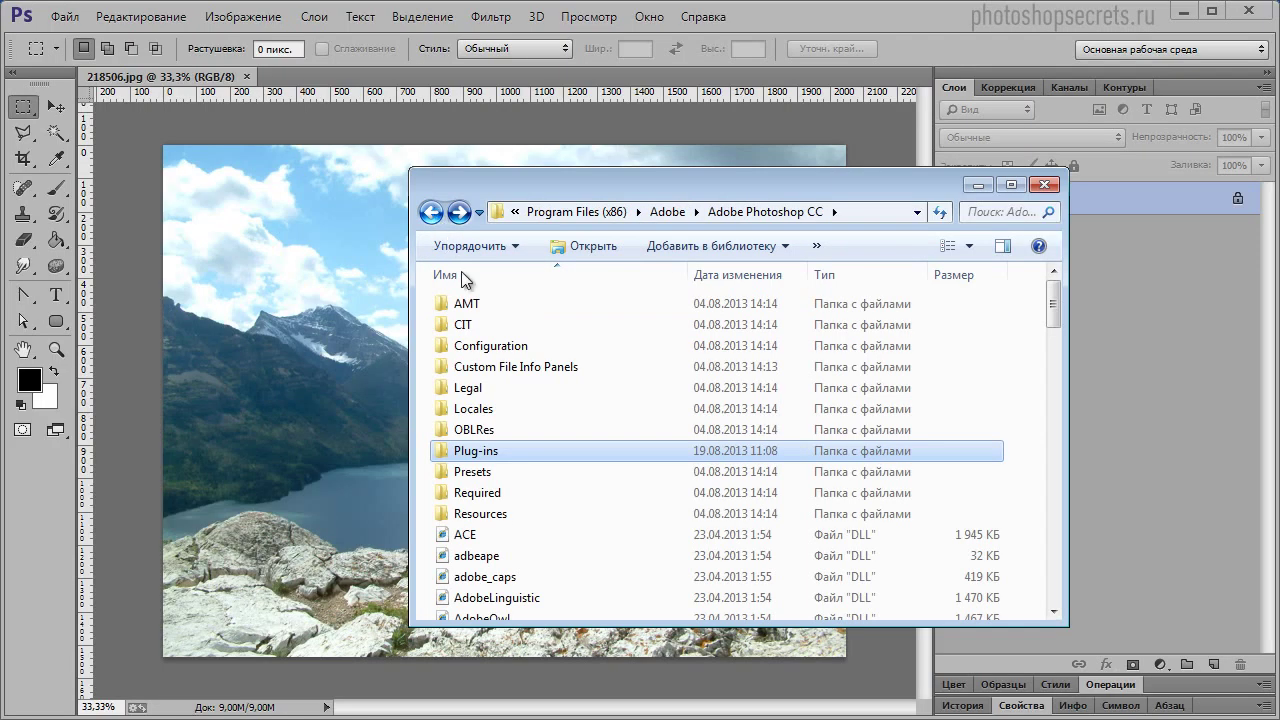
double_click(526, 453)
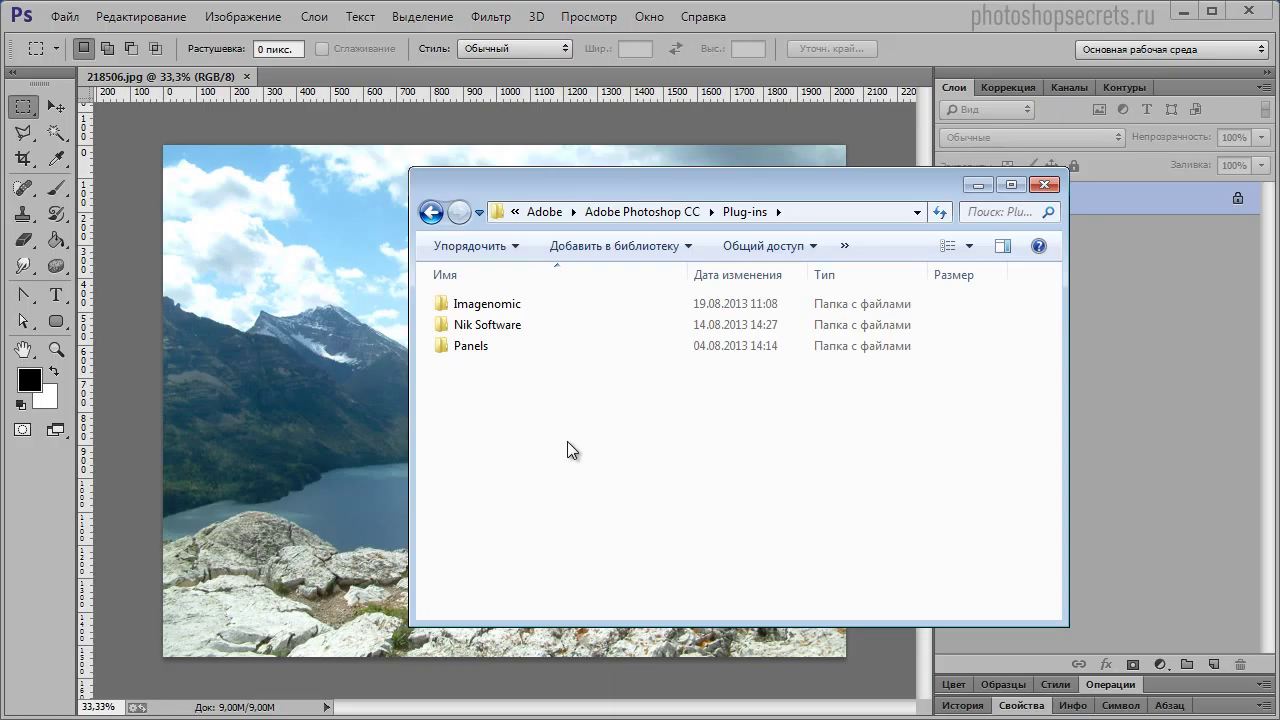
Switch back to Photoshop, view the filters available under Nik Software, and dismiss the list without choosing one.
left_click(490, 18)
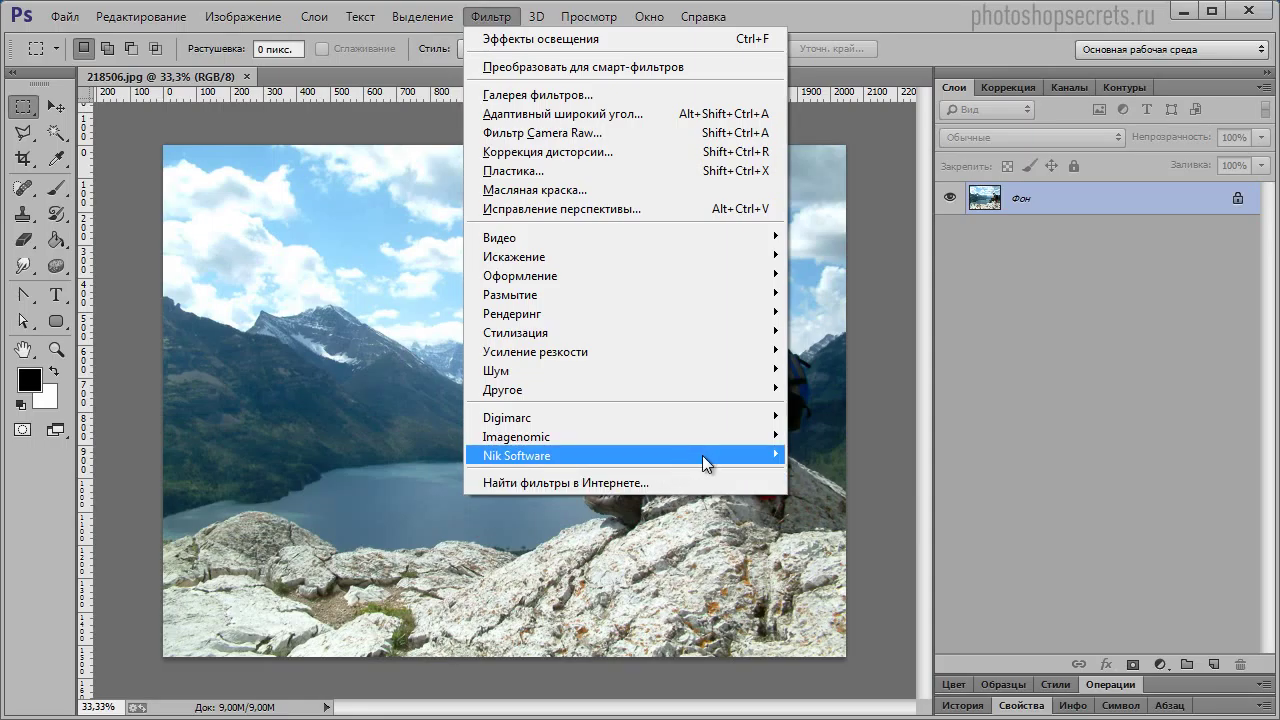
mouse_move(702, 455)
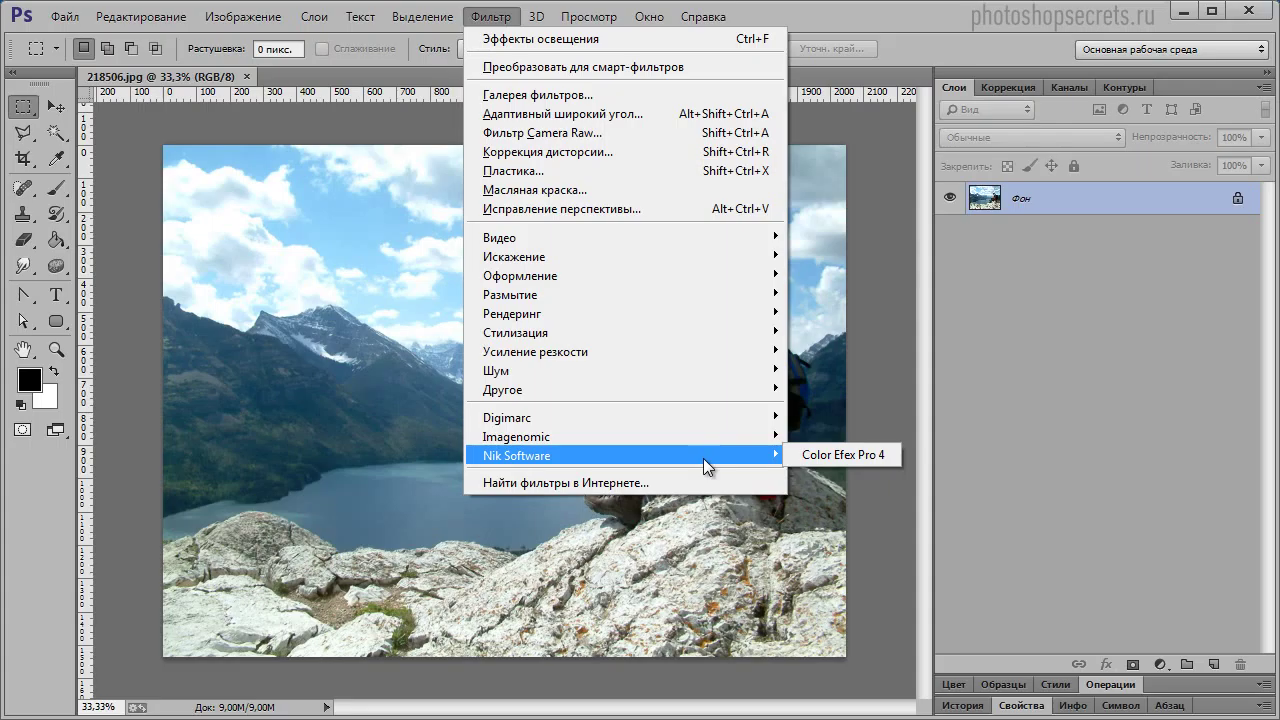
left_click(996, 35)
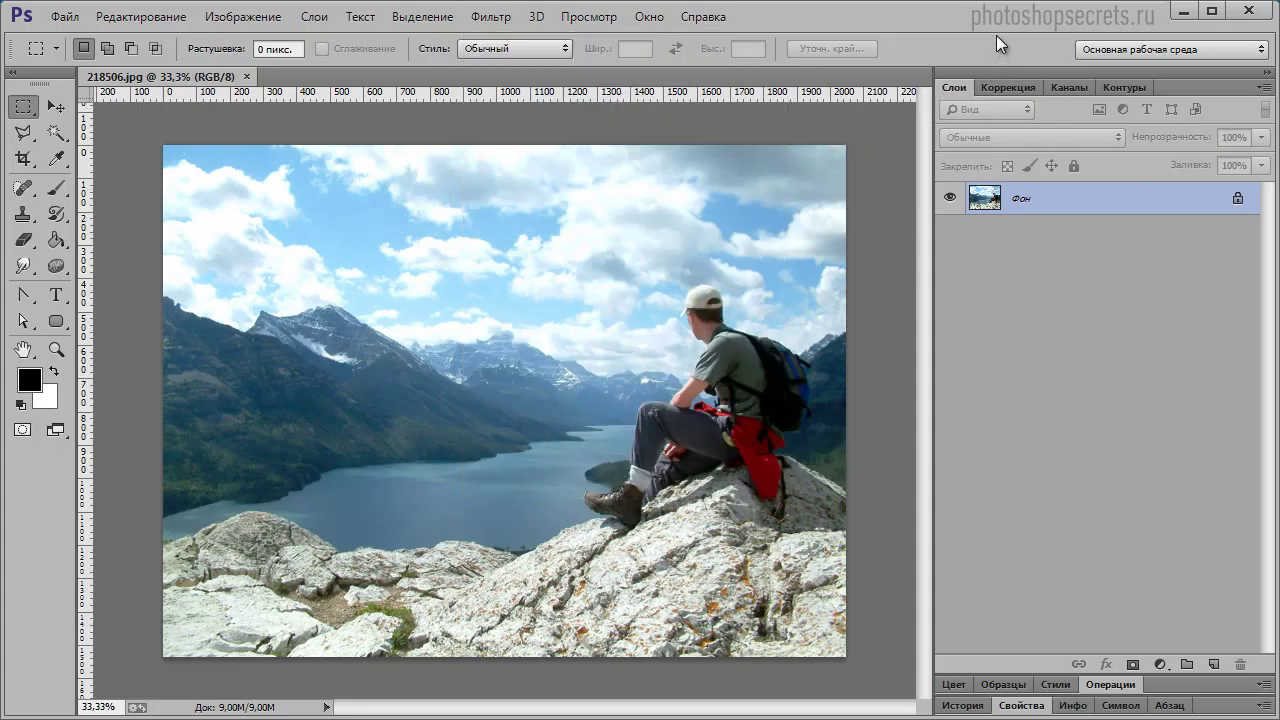